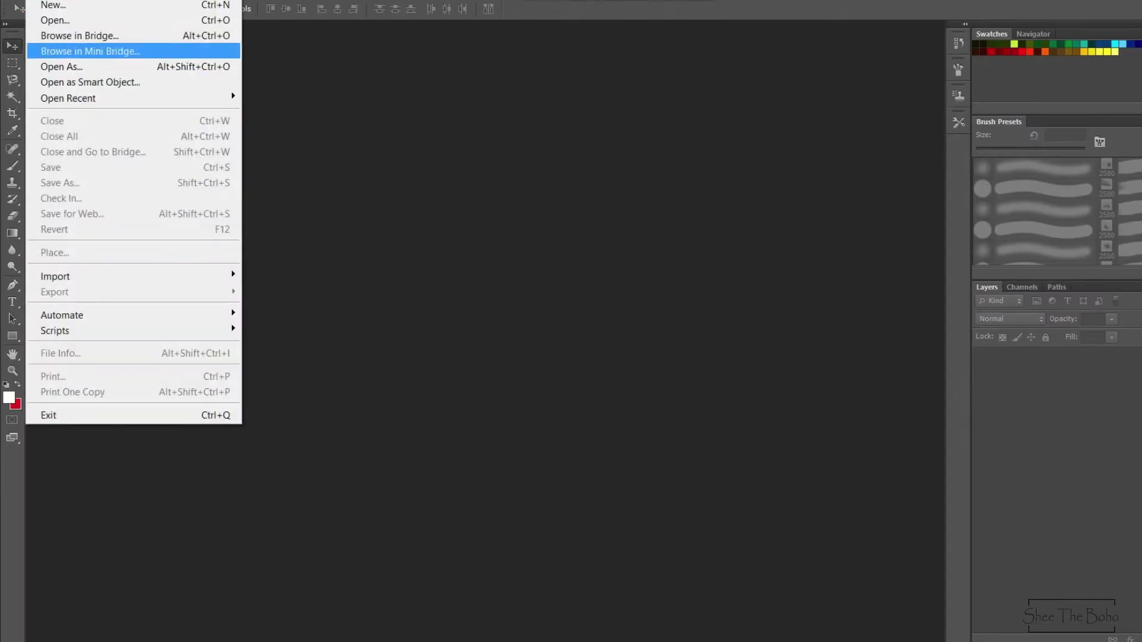
# Create a new document named youtube channel art and place the youtube-channel-art-sizing-template image across its whole canvas
pyautogui.press('Escape')
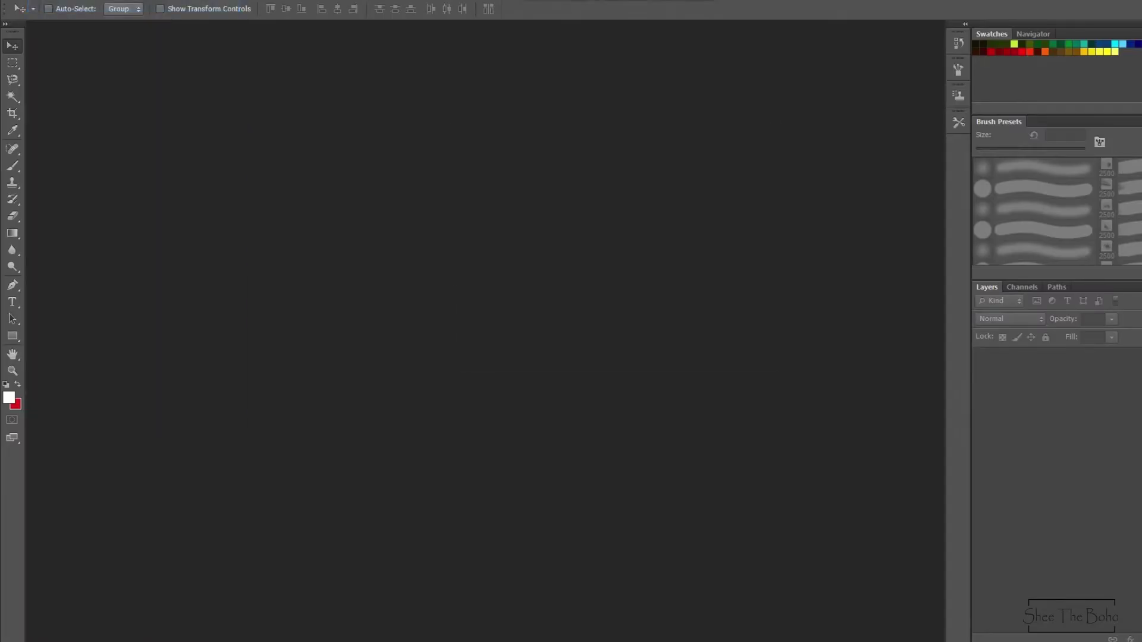
pyautogui.hotkey('ctrl', 'n')
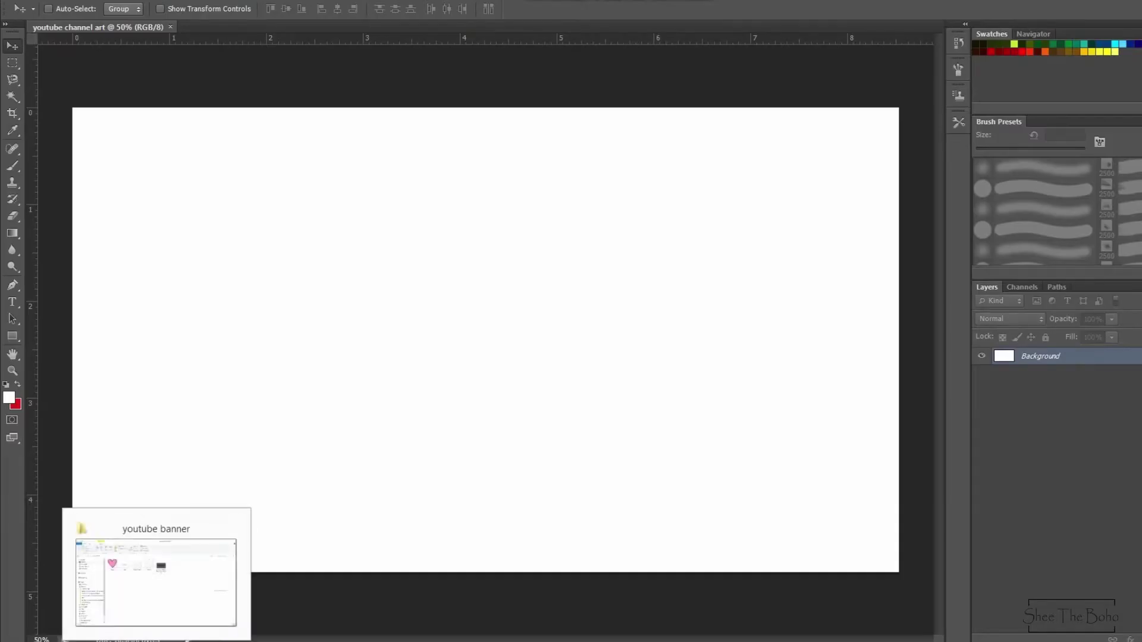
pyautogui.click(156, 583)
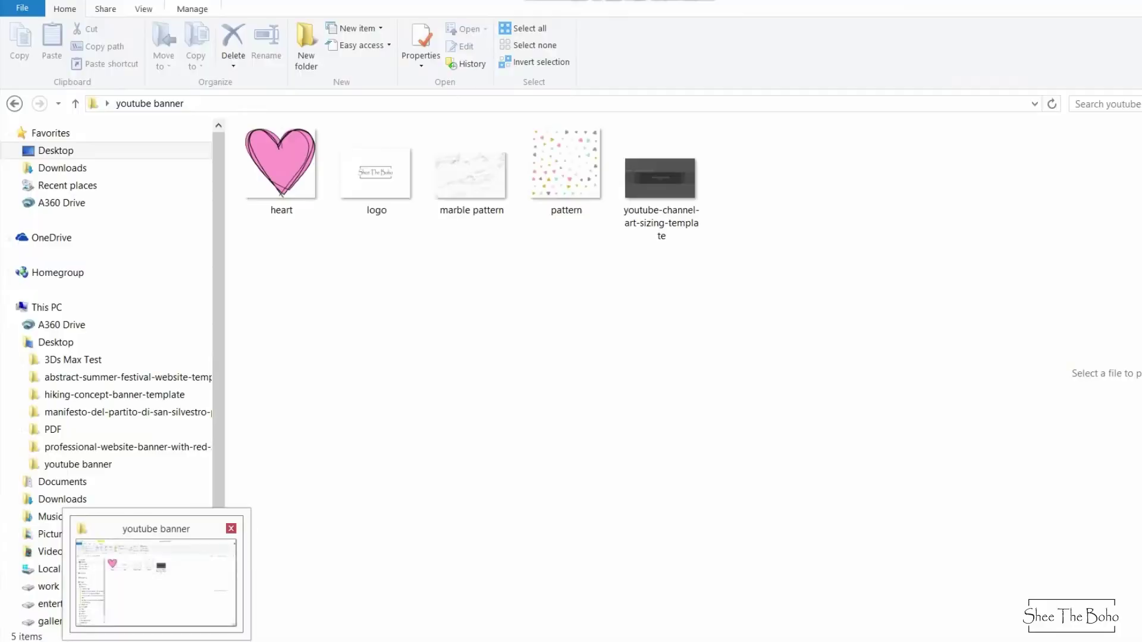
pyautogui.moveTo(660, 178); pyautogui.dragTo(629, 321)
pyautogui.moveTo(553, 420); pyautogui.dragTo(553, 419)
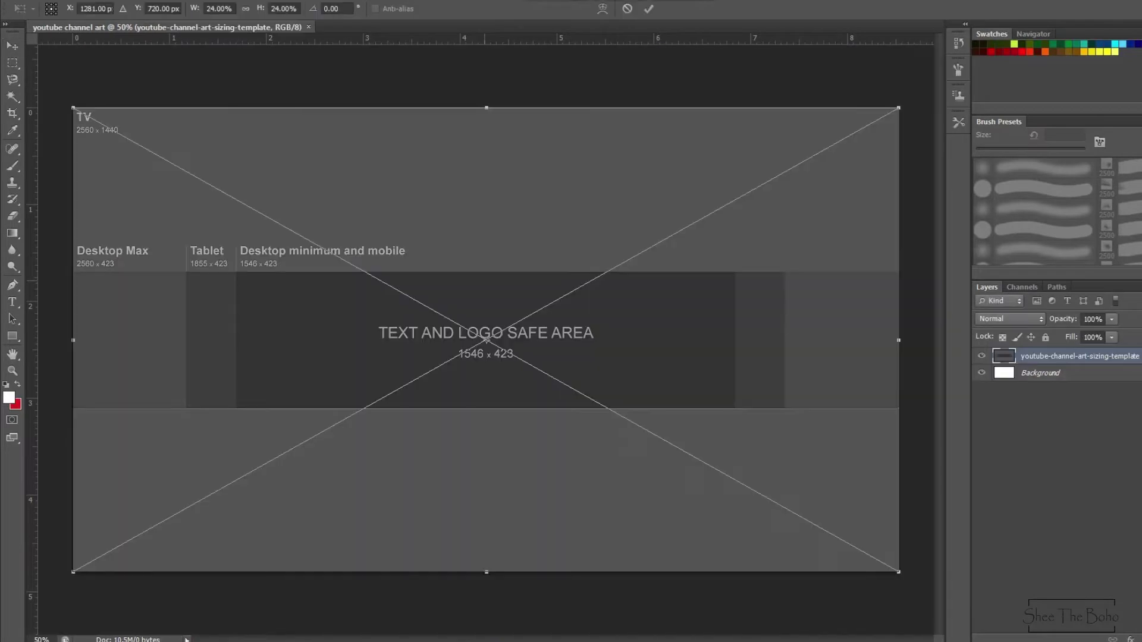
pyautogui.press('Return')
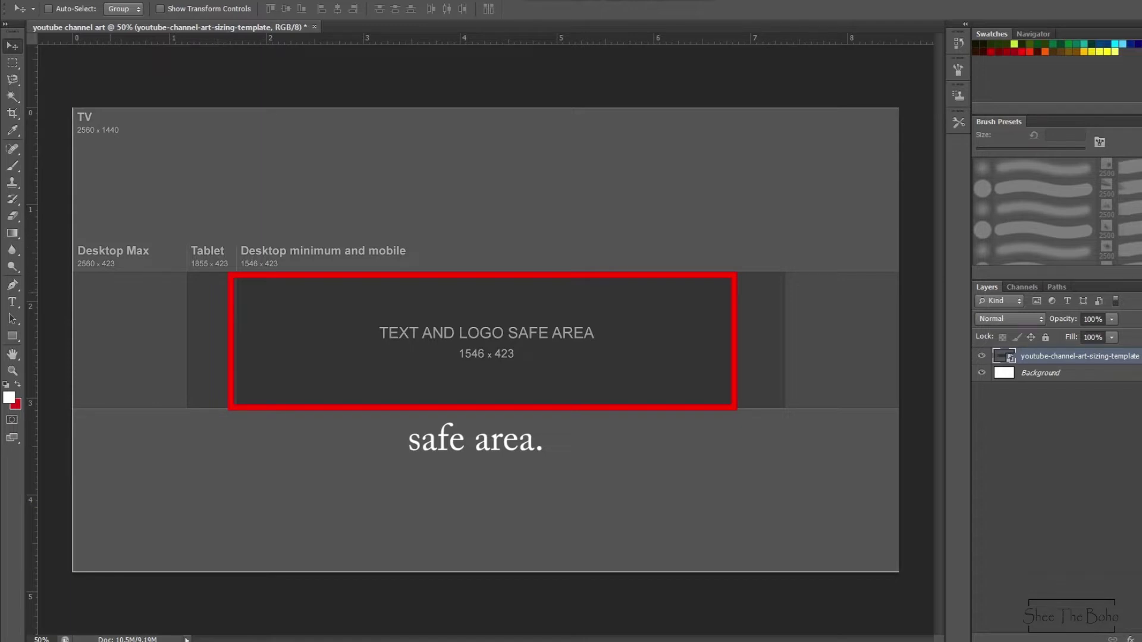
# Set the sizing template layer's opacity to 45%
pyautogui.click(1112, 320)
pyautogui.moveTo(1112, 335); pyautogui.dragTo(1076, 334)
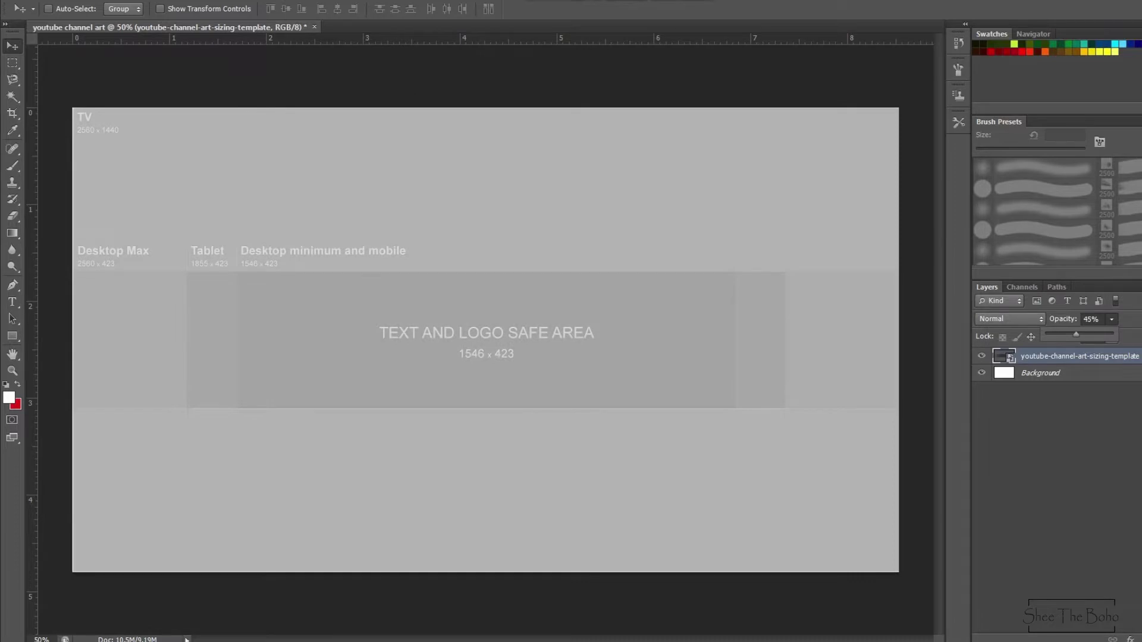
pyautogui.click(1059, 437)
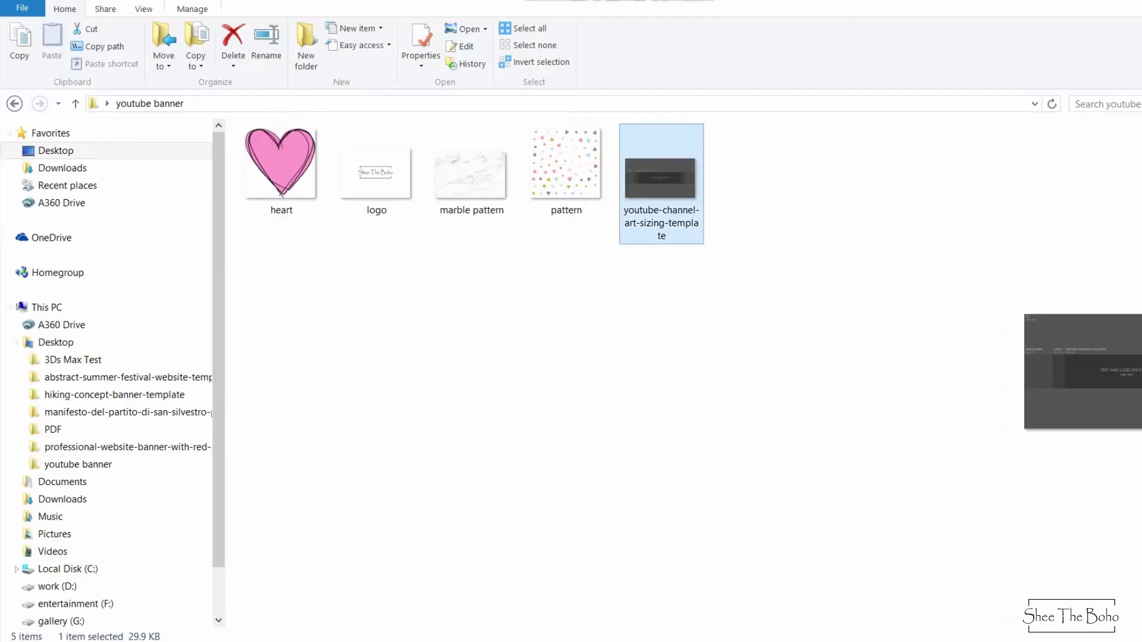
# Place the marble pattern image in the document and scale it up to cover the whole canvas
pyautogui.moveTo(470, 172); pyautogui.dragTo(332, 496)
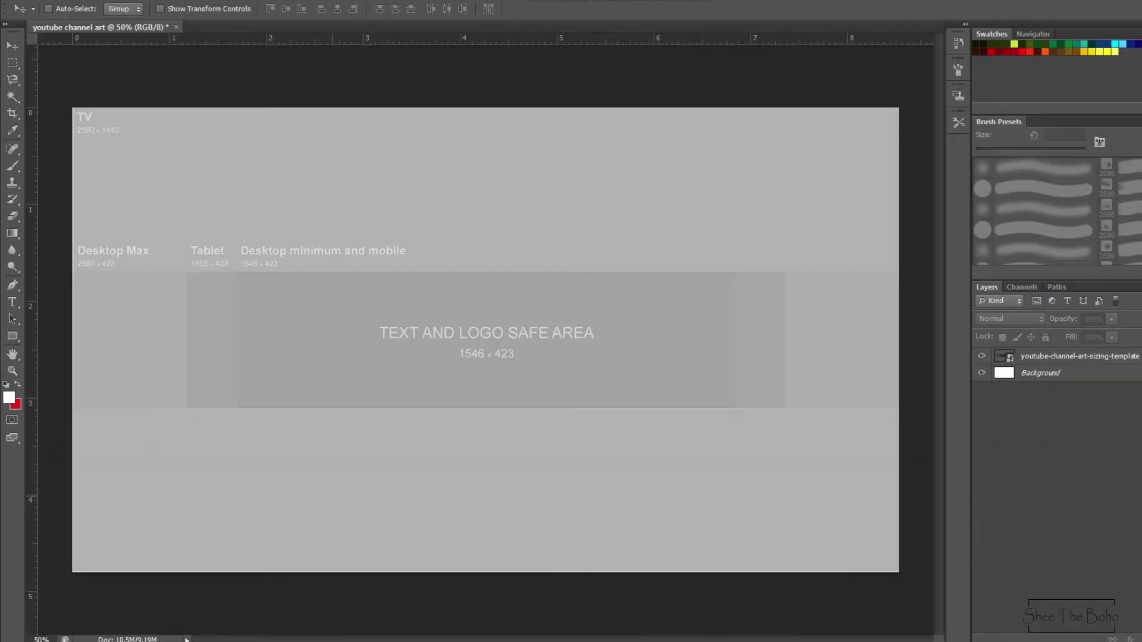
pyautogui.moveTo(480, 408)
pyautogui.mouseDown()
pyautogui.moveTo(431, 408)
pyautogui.moveTo(500, 408)
pyautogui.moveTo(480, 408)
pyautogui.mouseUp()
pyautogui.moveTo(839, 572); pyautogui.dragTo(914, 588)
pyautogui.press('Return')
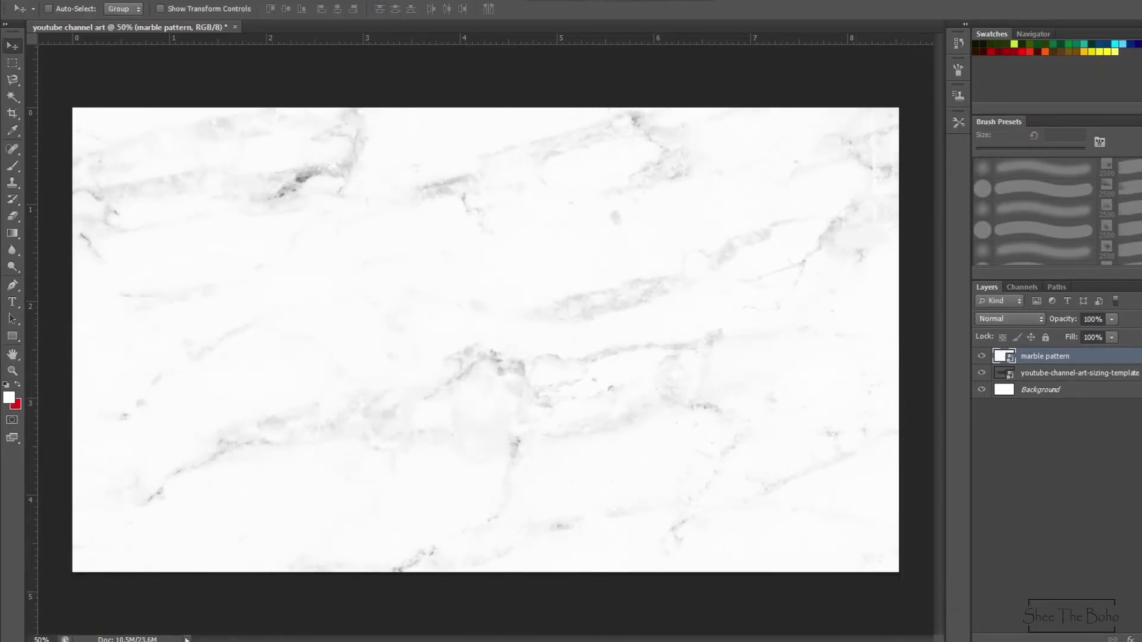
pyautogui.moveTo(1065, 373); pyautogui.dragTo(1065, 351)
pyautogui.moveTo(498, 453); pyautogui.dragTo(474, 454)
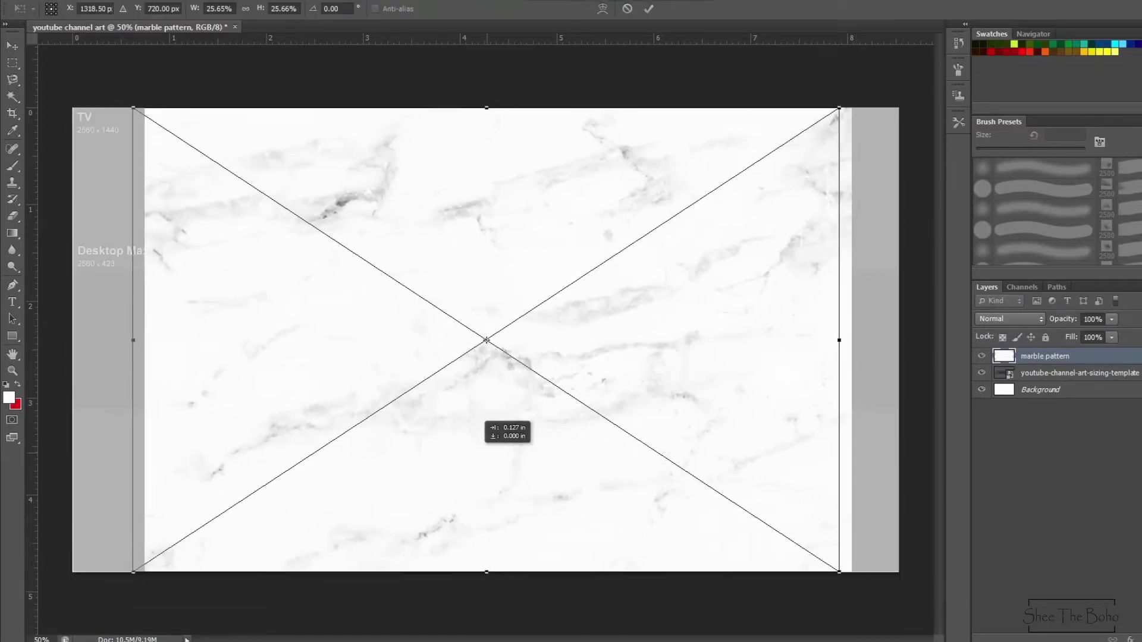
pyautogui.moveTo(486, 340); pyautogui.dragTo(474, 340)
pyautogui.moveTo(839, 572); pyautogui.dragTo(902, 612)
pyautogui.press('Return')
# Move the sizing template layer above the marble pattern layer and rasterize both layers
pyautogui.moveTo(1065, 373); pyautogui.dragTo(1065, 351)
pyautogui.keyDown('shift'); pyautogui.click(1047, 373); pyautogui.keyUp('shift')
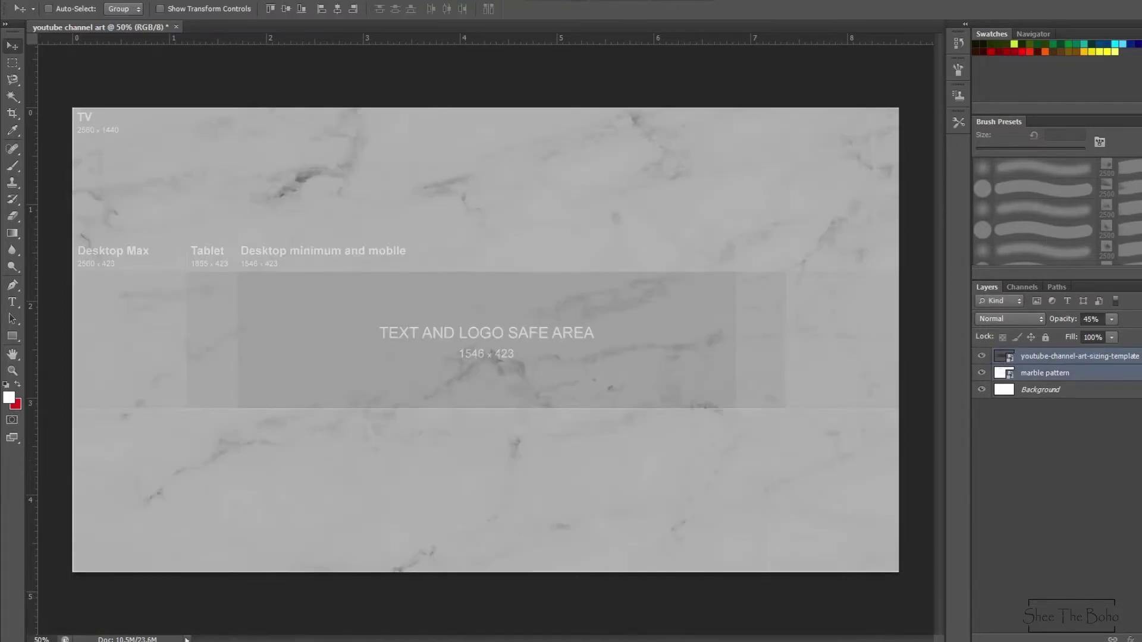
pyautogui.rightClick(1047, 373)
pyautogui.click(1098, 304)
# Draw a closed shape with a slanted right edge, about 1058 × 1564 px, over the canvas's left part using the Pen tool
pyautogui.click(12, 286)
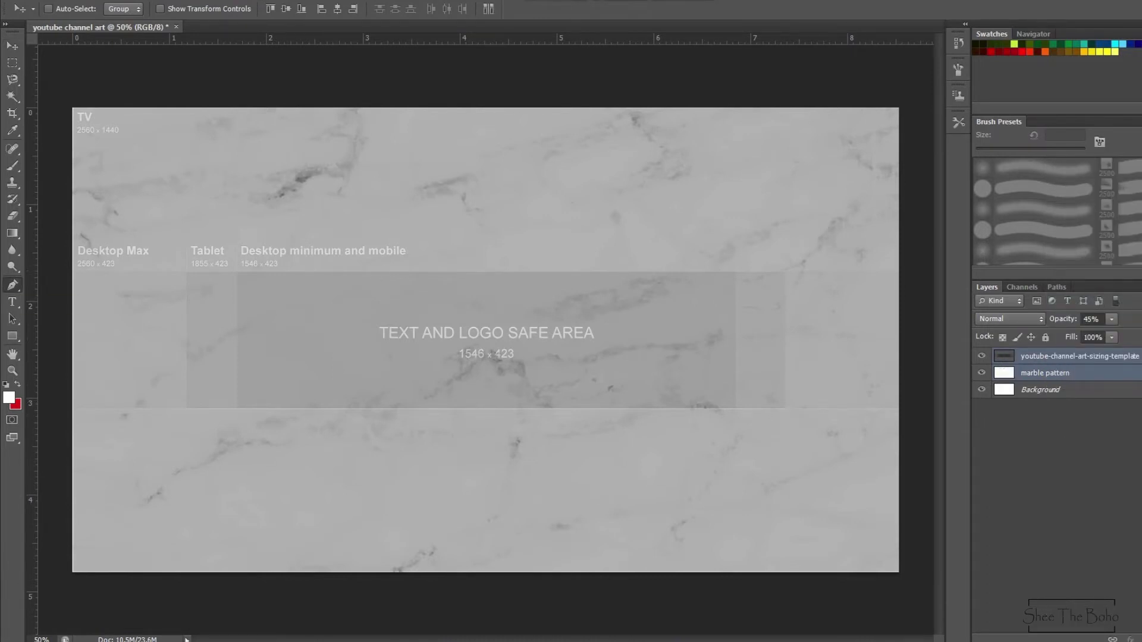
pyautogui.click(219, 590)
pyautogui.click(12, 285)
pyautogui.click(219, 591)
pyautogui.keyDown('shift'); pyautogui.click(219, 97); pyautogui.keyUp('shift')
pyautogui.press('Delete')
pyautogui.click(420, 79)
pyautogui.click(415, 103)
pyautogui.press('Delete')
pyautogui.click(403, 91)
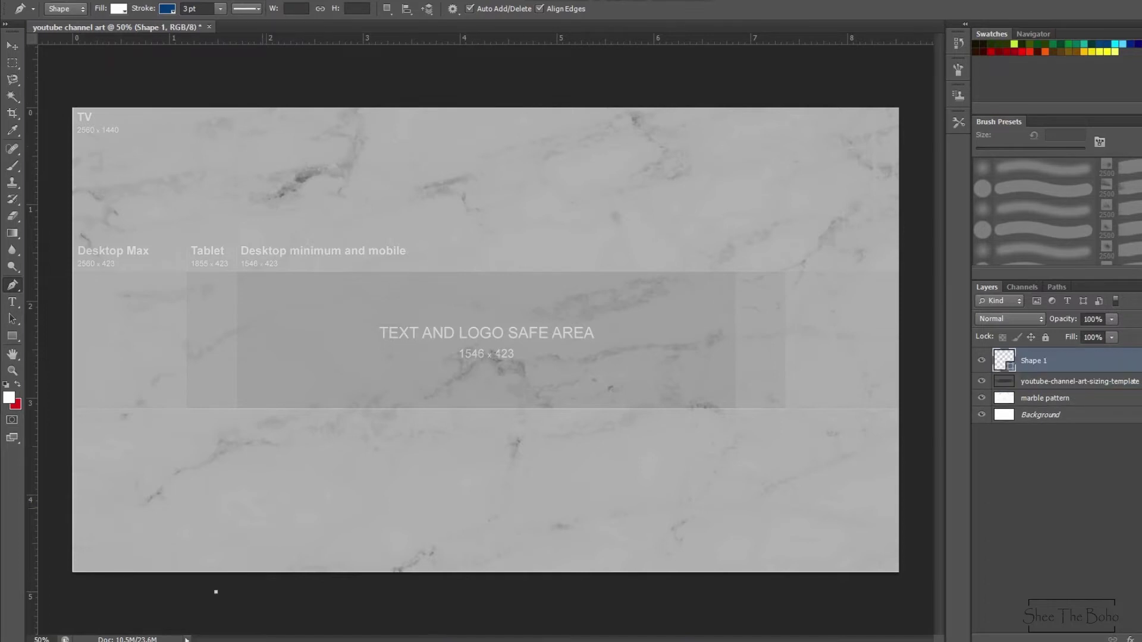
pyautogui.click(65, 87)
pyautogui.click(63, 589)
pyautogui.click(217, 592)
# Fill the left shape with magenta and remove its stroke
pyautogui.click(119, 9)
pyautogui.click(182, 34)
pyautogui.click(1090, 393)
pyautogui.moveTo(1063, 382)
pyautogui.mouseDown()
pyautogui.moveTo(1064, 392)
pyautogui.moveTo(1069, 382)
pyautogui.mouseUp()
pyautogui.moveTo(1089, 393); pyautogui.dragTo(1090, 391)
pyautogui.press('Return')
pyautogui.click(168, 8)
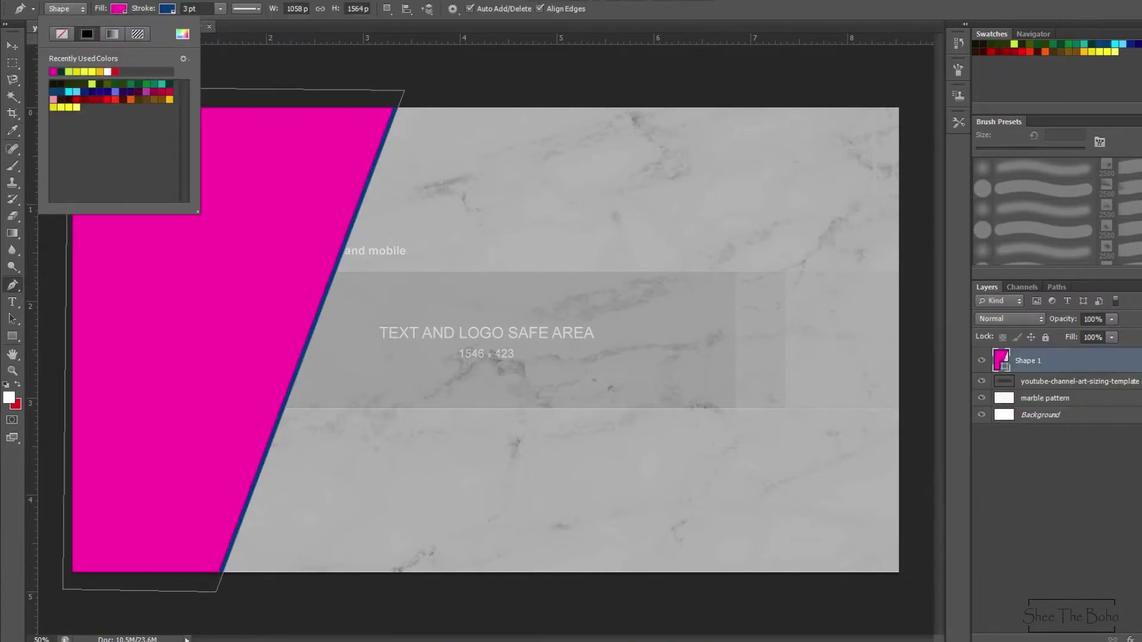
pyautogui.click(110, 34)
pyautogui.click(13, 46)
# Draw a second closed magenta shape with a parallel slanted edge over the canvas's right part using the Pen tool
pyautogui.click(13, 285)
pyautogui.click(59, 286)
pyautogui.click(555, 584)
pyautogui.click(751, 96)
pyautogui.click(911, 94)
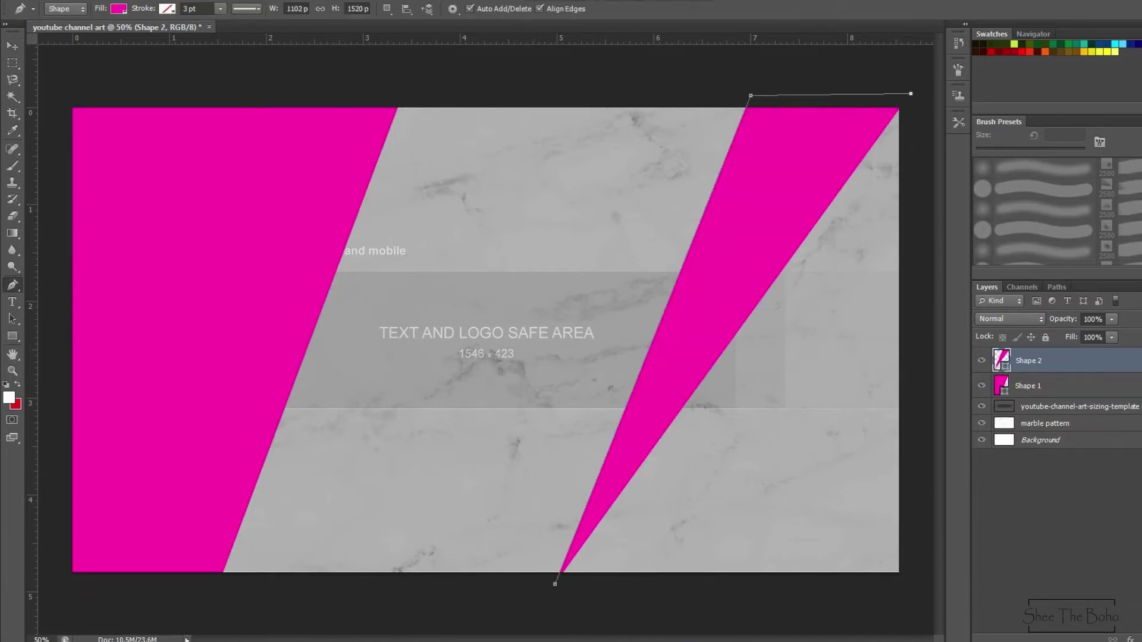
pyautogui.click(922, 596)
pyautogui.click(555, 584)
# Set the opacity of both magenta shape layers to 21%
pyautogui.keyDown('shift'); pyautogui.click(1028, 385); pyautogui.keyUp('shift')
pyautogui.click(1112, 319)
pyautogui.moveTo(1115, 334); pyautogui.dragTo(1061, 334)
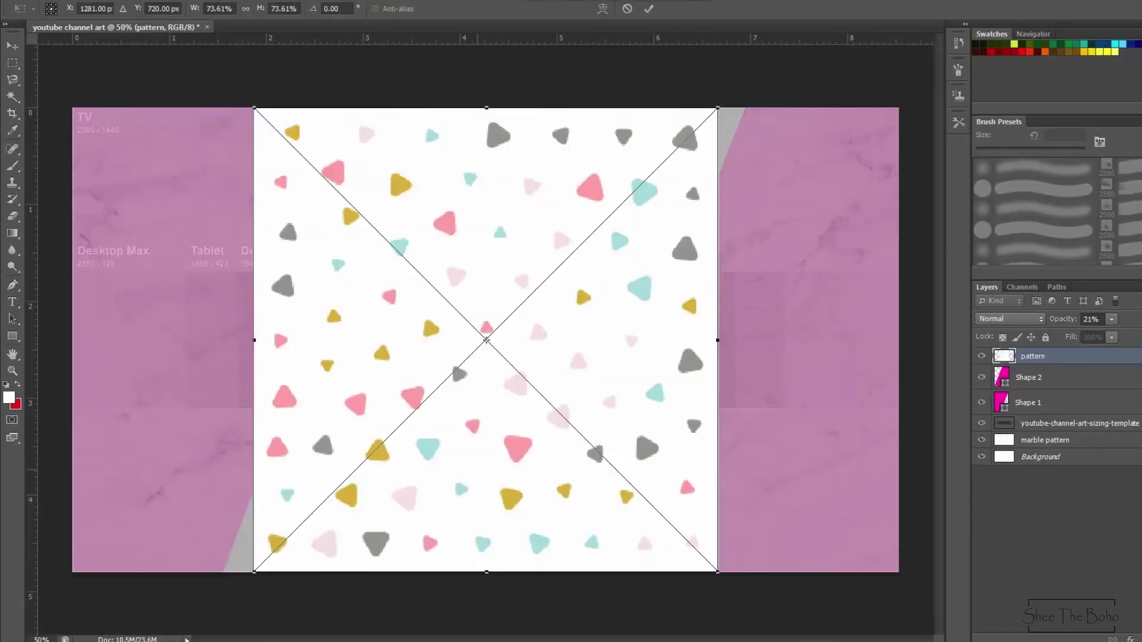
# Place the pattern image at the canvas's left side and position a duplicate beside it to cover the right side
pyautogui.moveTo(487, 333); pyautogui.dragTo(303, 333)
pyautogui.press('Return')
pyautogui.hotkey('ctrl', 'j')
pyautogui.press('v')
pyautogui.moveTo(306, 211); pyautogui.dragTo(756, 213)
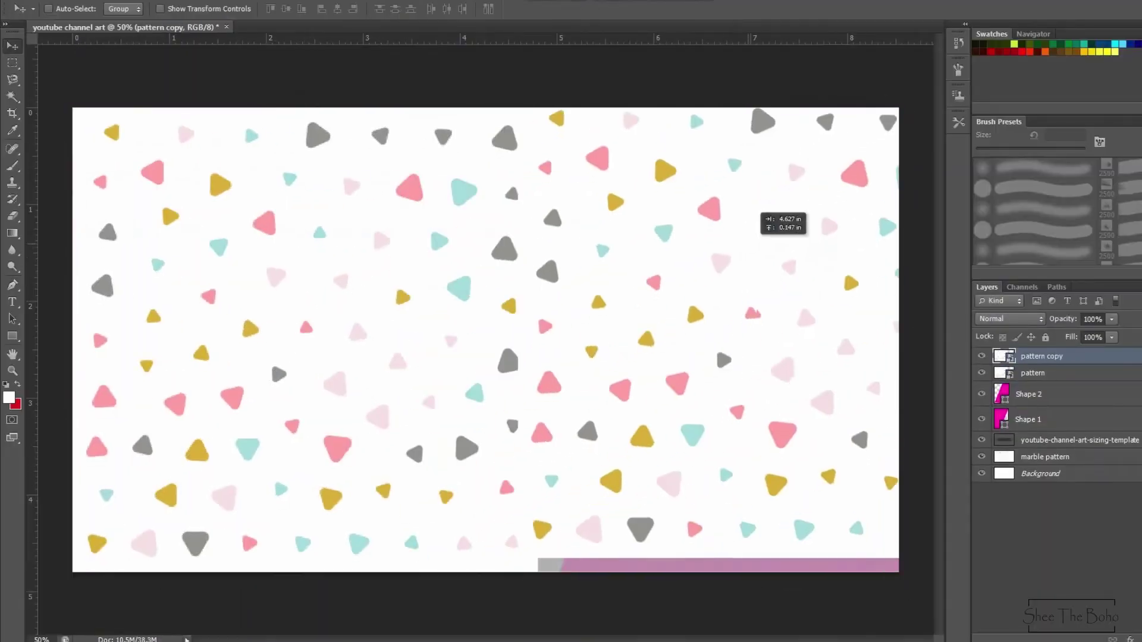
pyautogui.moveTo(756, 312); pyautogui.dragTo(765, 326)
# Rasterize the pattern layer and its copy
pyautogui.keyDown('shift'); pyautogui.click(1087, 373); pyautogui.keyUp('shift')
pyautogui.rightClick(1087, 373)
pyautogui.click(1029, 298)
# Move both pattern layers directly above the marble pattern layer and lower their opacity
pyautogui.moveTo(1077, 373); pyautogui.dragTo(1077, 449)
pyautogui.click(1112, 320)
pyautogui.moveTo(1114, 335); pyautogui.dragTo(1068, 335)
# Place the logo image at the canvas centre and scale it down to fit the text and logo safe area
pyautogui.moveTo(156, 641)
pyautogui.click(156, 574)
pyautogui.moveTo(377, 173); pyautogui.dragTo(486, 341)
pyautogui.moveTo(815, 572); pyautogui.dragTo(726, 480)
pyautogui.press('Return')
# Draw a rectangle of about 1384 × 280 px around the logo inside the safe area
pyautogui.rightClick(12, 337)
pyautogui.click(60, 334)
pyautogui.moveTo(261, 295)
pyautogui.mouseDown()
pyautogui.moveTo(621, 385)
pyautogui.moveTo(708, 384)
pyautogui.mouseUp()
# Give the rectangle no fill and a near-black 0.24 pt stroke, and rasterize its layer
pyautogui.click(119, 8)
pyautogui.click(62, 34)
pyautogui.click(167, 9)
pyautogui.click(102, 84)
pyautogui.click(220, 9)
pyautogui.moveTo(222, 24); pyautogui.dragTo(209, 24)
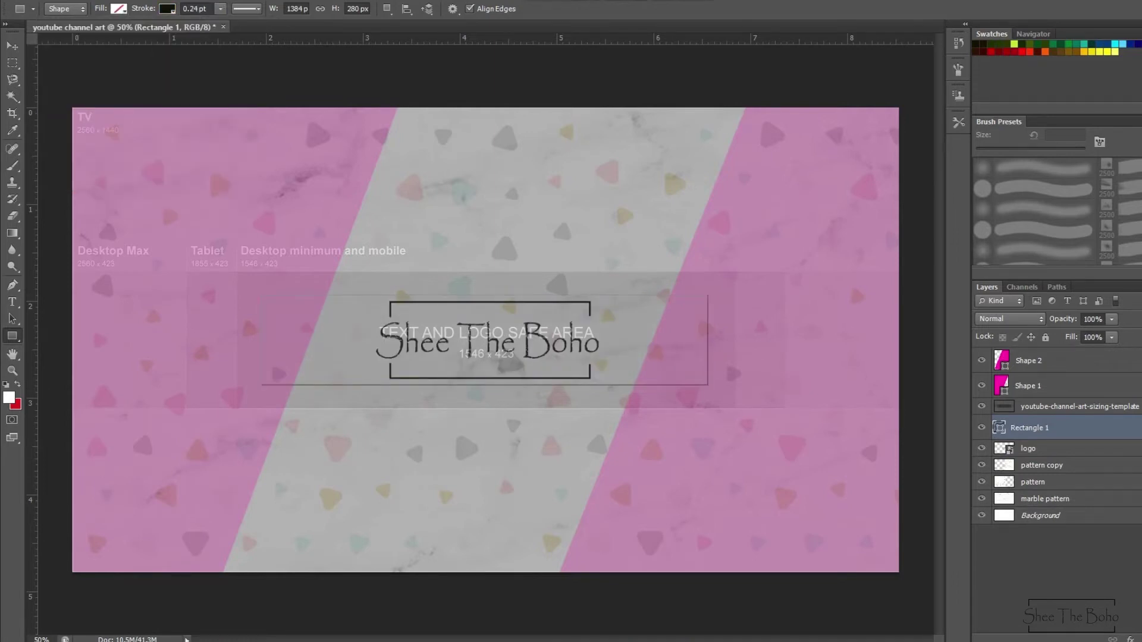
pyautogui.rightClick(1066, 428)
pyautogui.click(943, 268)
# Add the text "New video every week." and centre it just below the rectangle
pyautogui.press('t')
pyautogui.click(389, 393)
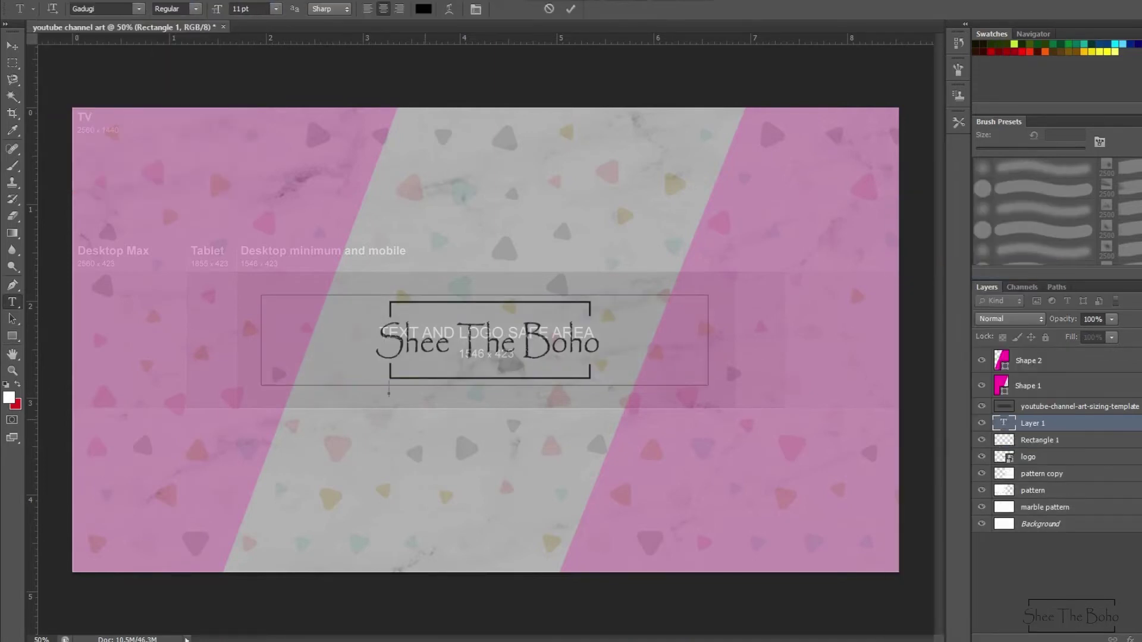
pyautogui.write('New video every week.')
pyautogui.hotkey('ctrl', 'Return')
pyautogui.press('v')
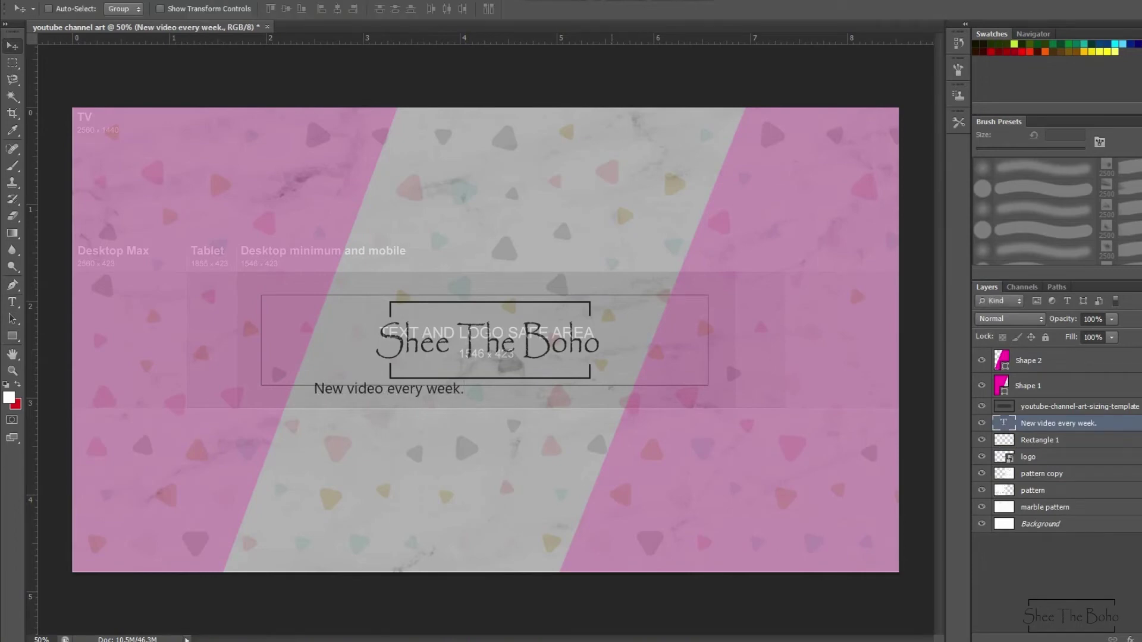
pyautogui.moveTo(424, 379); pyautogui.dragTo(518, 388)
# Nudge the text, rectangle and logo layers up together within the safe area
pyautogui.keyDown('ctrl'); pyautogui.click(1065, 440); pyautogui.keyUp('ctrl')
pyautogui.keyDown('ctrl'); pyautogui.click(1064, 456); pyautogui.keyUp('ctrl')
pyautogui.press('Up')
pyautogui.press('Up')
pyautogui.press('Up')
pyautogui.press('Up')
pyautogui.press('Up')
pyautogui.press('Up')
pyautogui.press('Up')
pyautogui.press('Up')
pyautogui.press('Up')
pyautogui.press('Up')
pyautogui.press('Up')
pyautogui.press('Up')
pyautogui.press('Up')
pyautogui.press('Up')
pyautogui.press('Up')
pyautogui.press('Up')
pyautogui.press('Up')
pyautogui.press('Up')
pyautogui.press('Up')
pyautogui.press('Up')
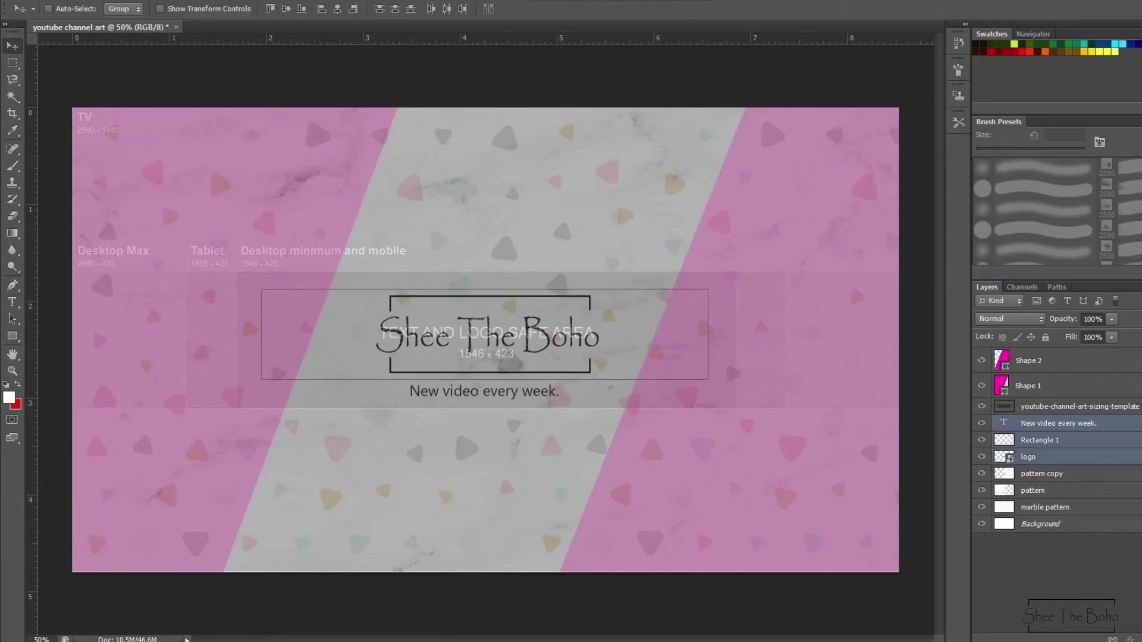
# Nudge the "New video every week." text slightly down on its own
pyautogui.click(1065, 424)
pyautogui.press('Down')
pyautogui.press('Down')
pyautogui.press('Down')
pyautogui.press('Down')
# Place the heart image small and tilted on the rectangle's upper-right corner, and bring its layer to the top of the stack
pyautogui.hotkey('alt', 'Tab')
pyautogui.moveTo(280, 166); pyautogui.dragTo(486, 340)
pyautogui.moveTo(721, 108); pyautogui.dragTo(615, 212)
pyautogui.moveTo(671, 257); pyautogui.dragTo(631, 434)
pyautogui.moveTo(517, 314); pyautogui.dragTo(525, 327)
pyautogui.moveTo(514, 326); pyautogui.dragTo(510, 329)
pyautogui.moveTo(495, 333); pyautogui.dragTo(711, 293)
pyautogui.press('Return')
pyautogui.moveTo(1065, 424); pyautogui.dragTo(1065, 350)
# Move both magenta shape layers beneath the logo layer and hide the sizing template
pyautogui.click(1065, 378)
pyautogui.keyDown('ctrl'); pyautogui.click(1065, 402); pyautogui.keyUp('ctrl')
pyautogui.moveTo(1065, 402); pyautogui.dragTo(1065, 483)
pyautogui.click(981, 372)
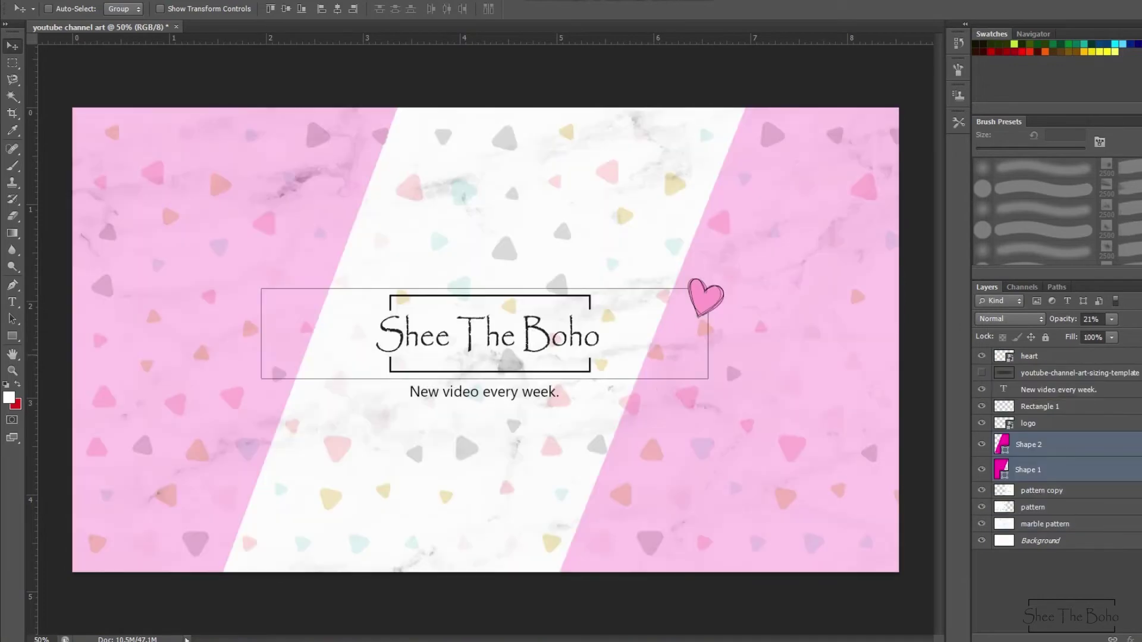
# Rasterize the logo and heart layers
pyautogui.click(1029, 424)
pyautogui.keyDown('ctrl'); pyautogui.click(1026, 356); pyautogui.keyUp('ctrl')
pyautogui.rightClick(1022, 357)
pyautogui.click(1065, 304)
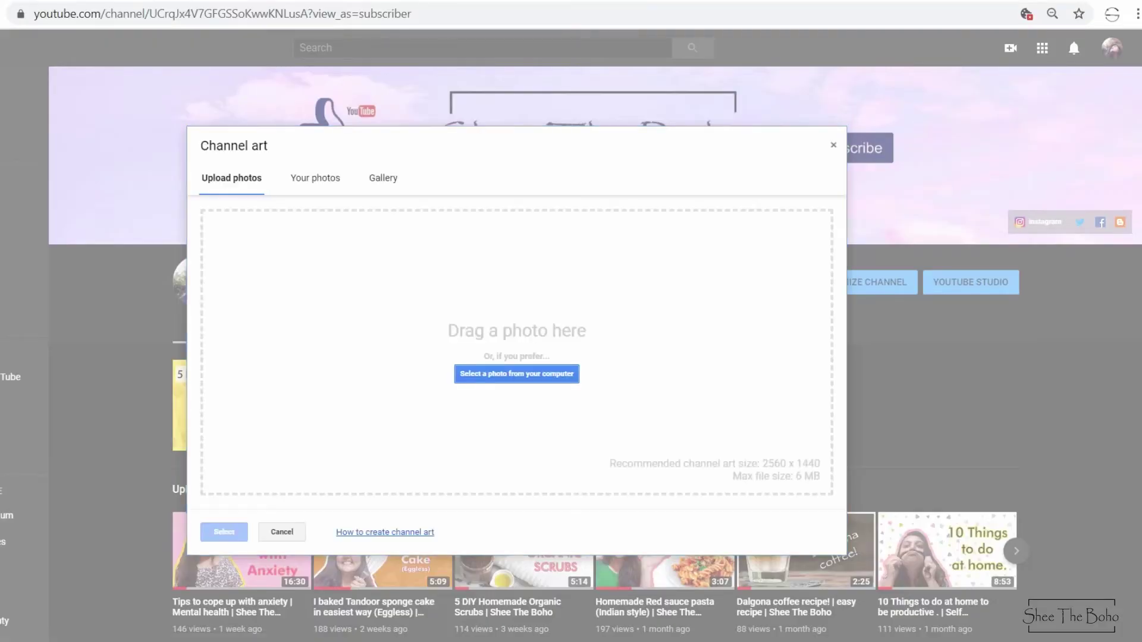
# In YouTube, load the youtube channel art image into the channel art uploader to preview it across devices, and close without applying it
pyautogui.click(517, 374)
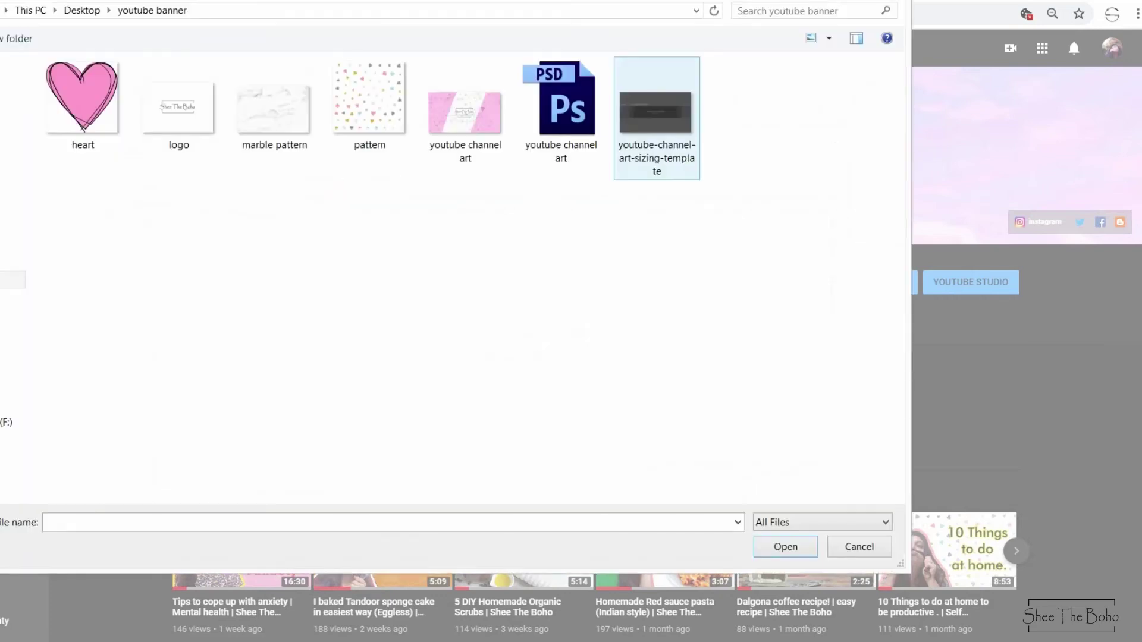
pyautogui.click(467, 146)
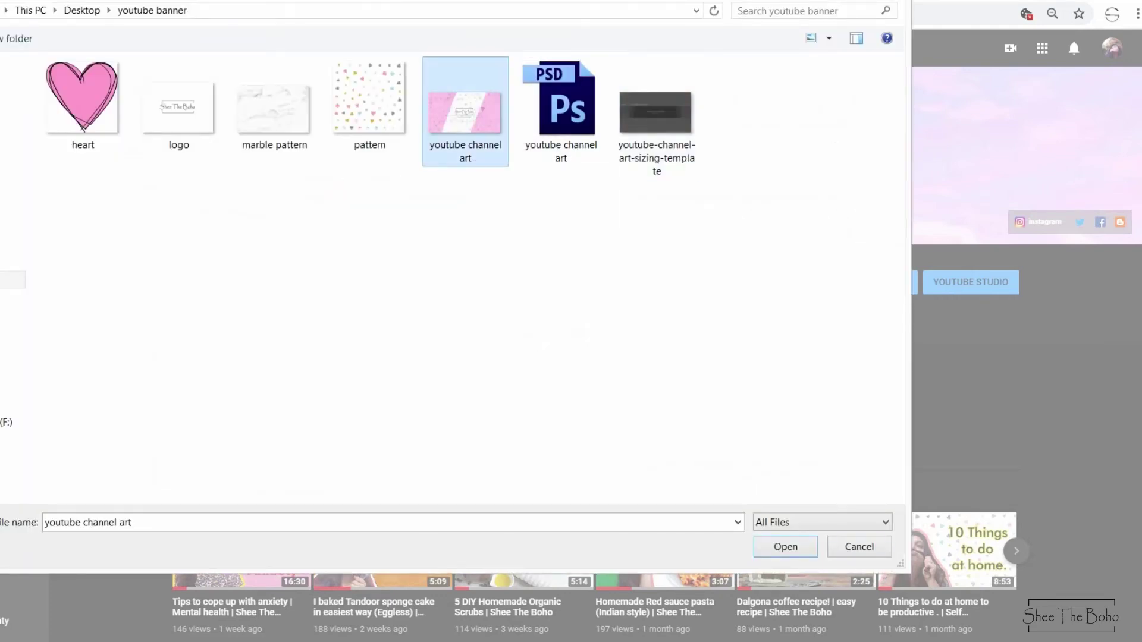
pyautogui.click(785, 546)
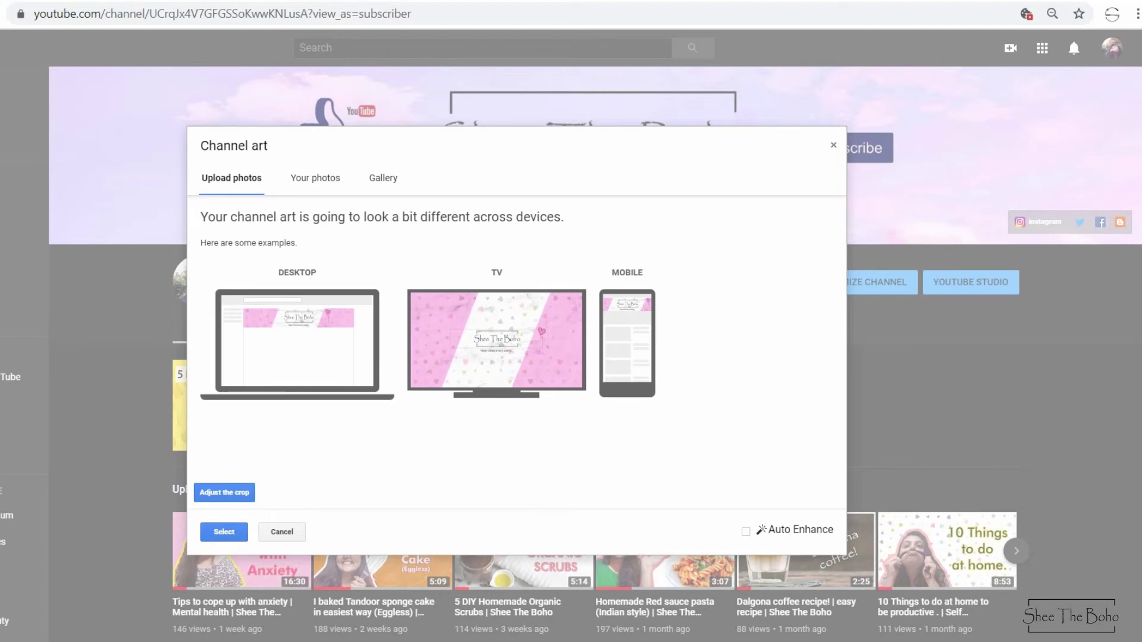
pyautogui.click(834, 145)
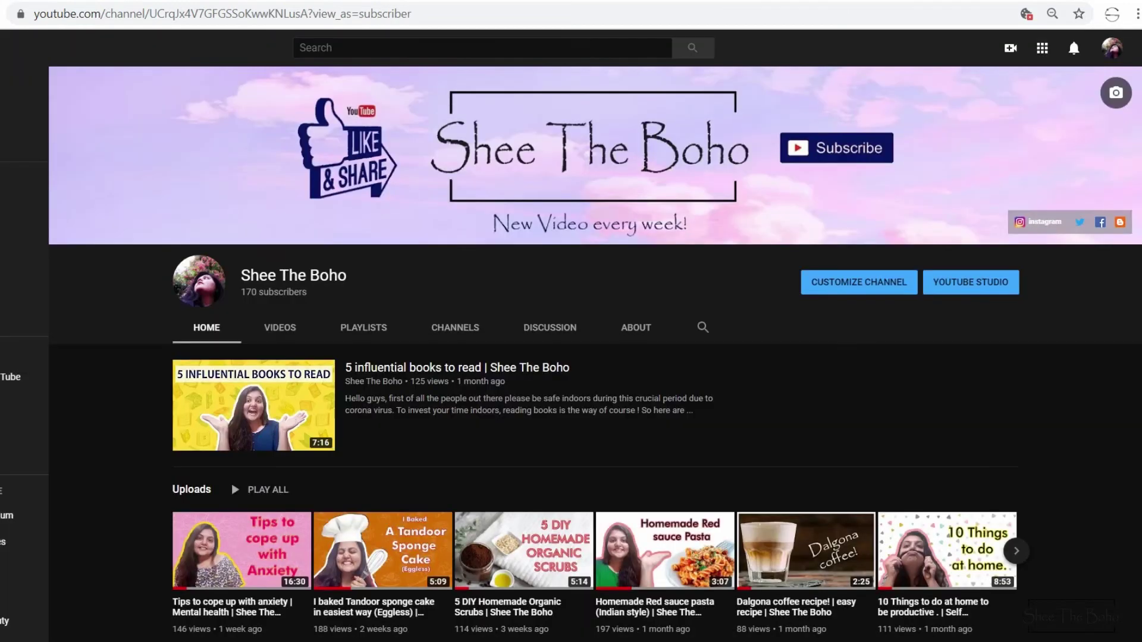